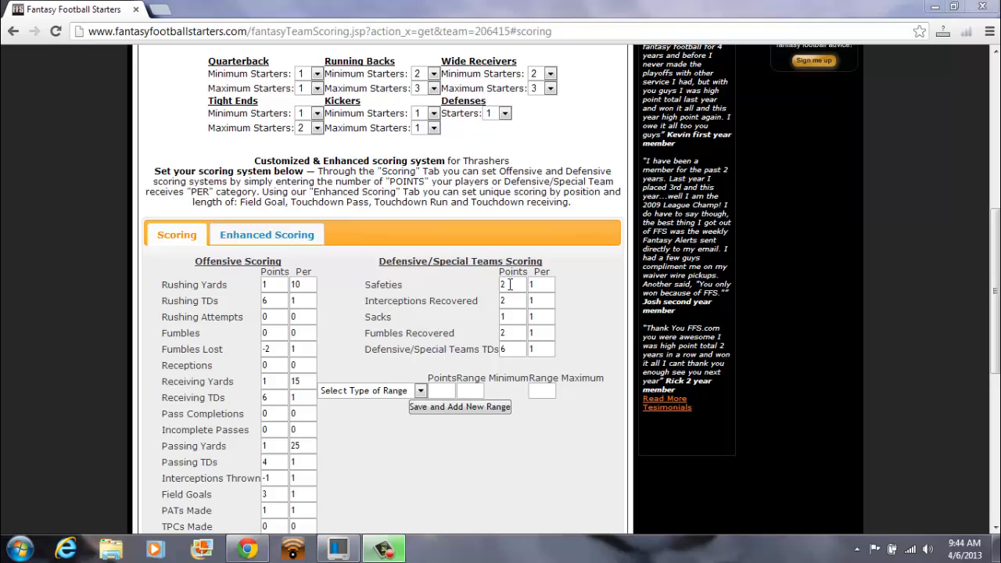
# Set the defensive points to 3 for Interceptions Recovered, 1.5 for Sacks and 3 for Fumbles Recovered.
pyautogui.click(510, 301)
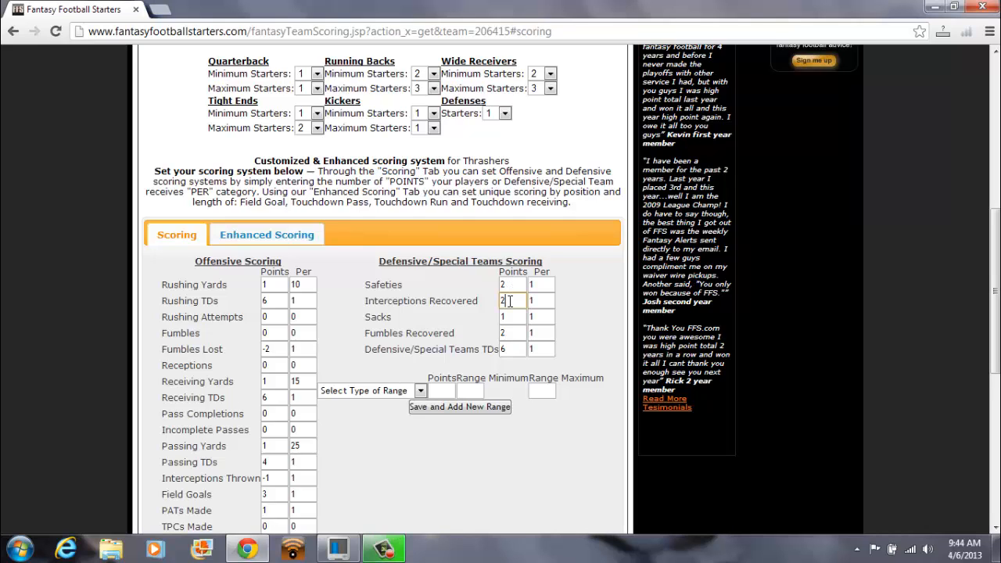
pyautogui.press('BackSpace')
pyautogui.write('3')
pyautogui.press('Tab')
pyautogui.press('Tab')
pyautogui.write('1.5')
pyautogui.press('Tab')
pyautogui.press('Tab')
pyautogui.write('3')
pyautogui.press('Tab')
# Add and save a Points Against range worth 10 points with a minimum of 0 and a maximum of 0.
pyautogui.click(421, 391)
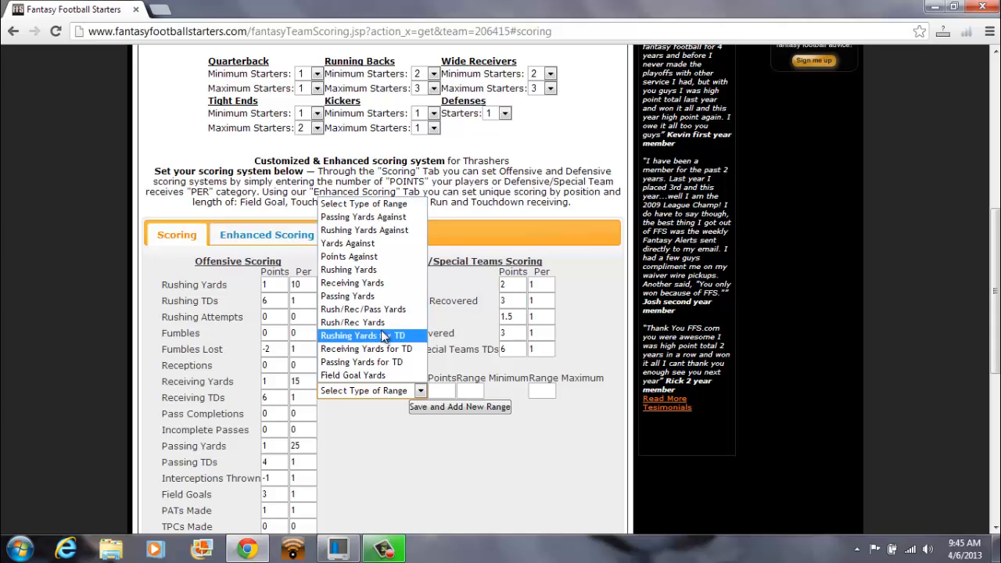
pyautogui.click(350, 256)
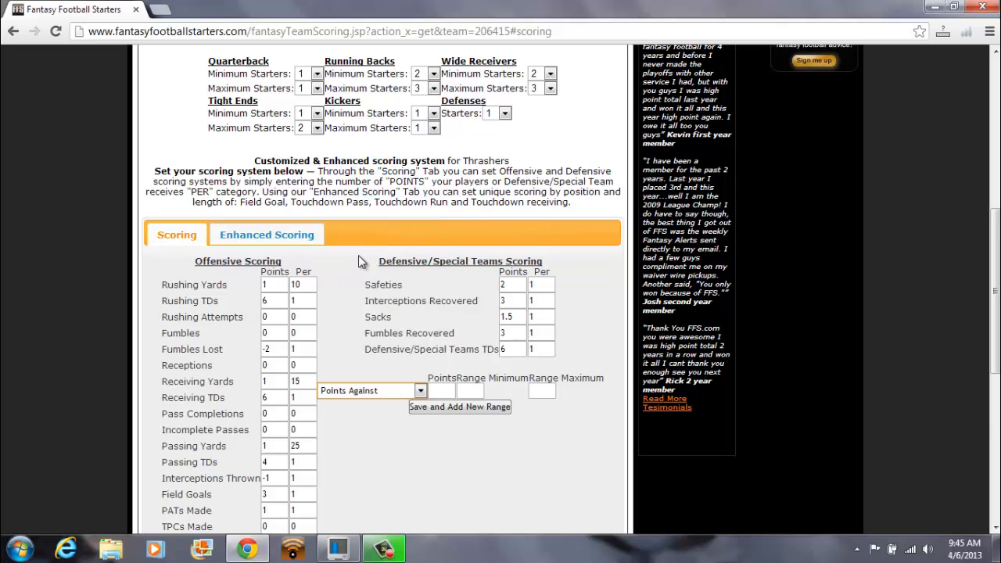
pyautogui.click(433, 390)
pyautogui.write('10')
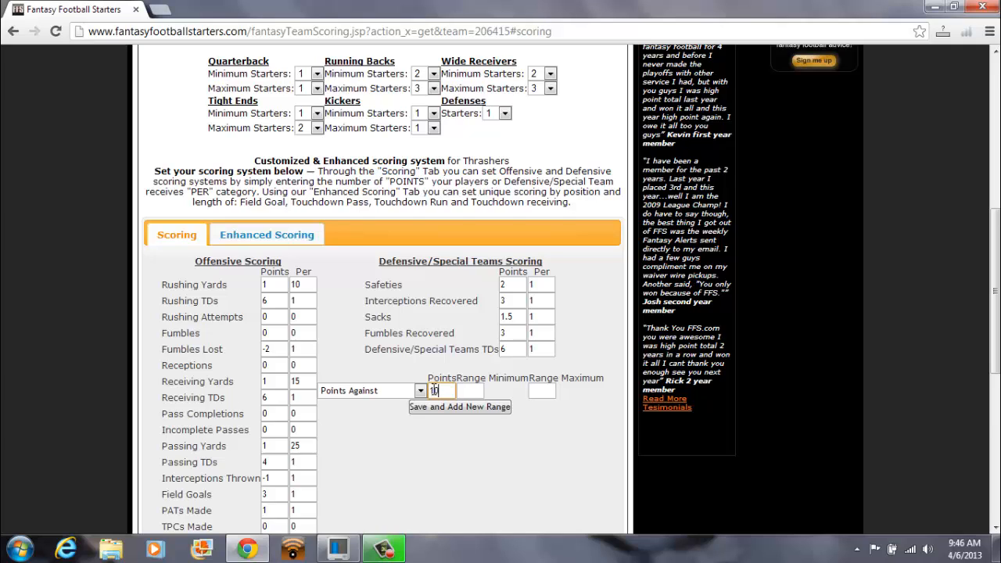
pyautogui.press('Tab')
pyautogui.write('0')
pyautogui.press('Tab')
pyautogui.write('0')
pyautogui.click(452, 407)
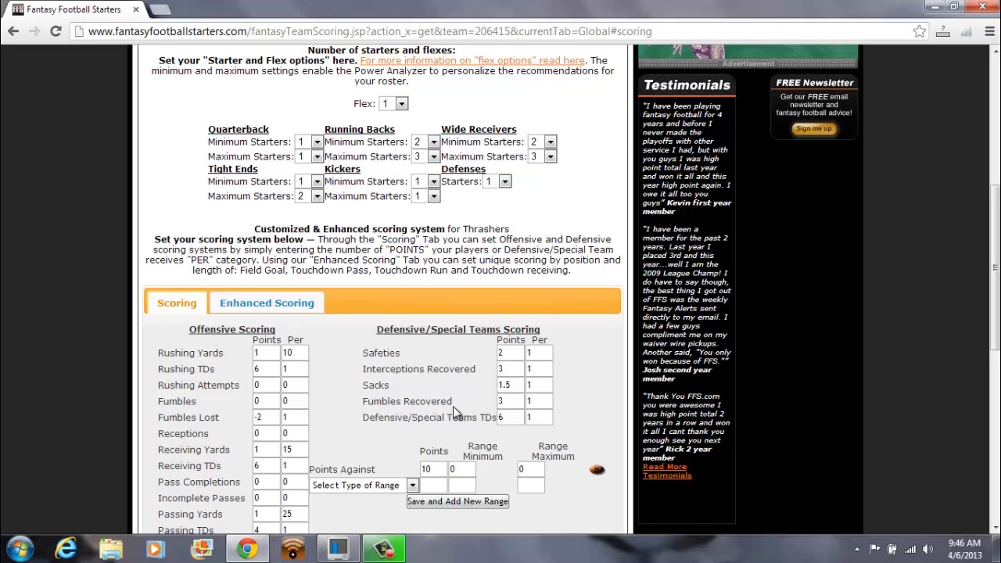
# Add and save a Points Against range worth 5 points with a minimum of 1 and a maximum of 7.
pyautogui.click(412, 485)
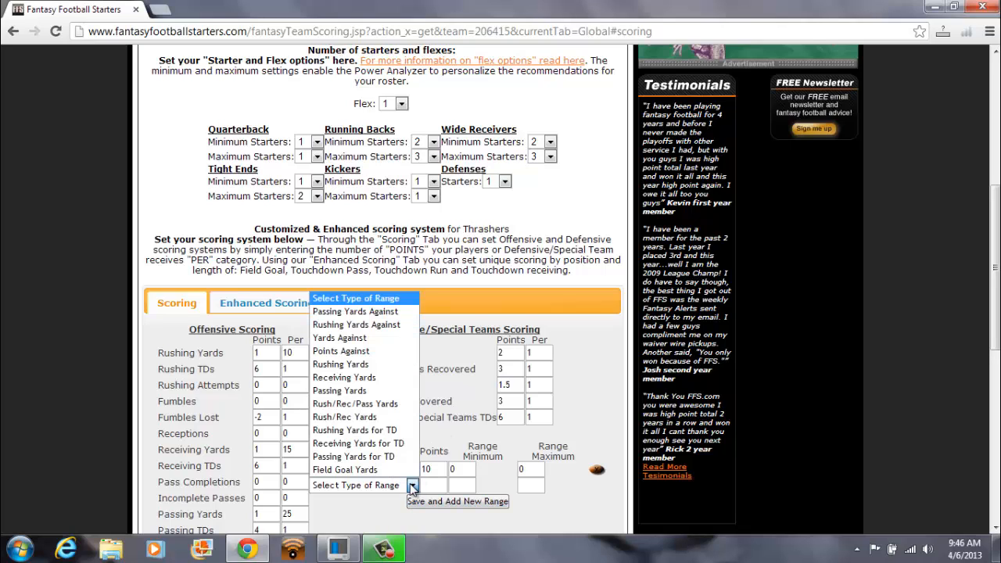
pyautogui.click(374, 354)
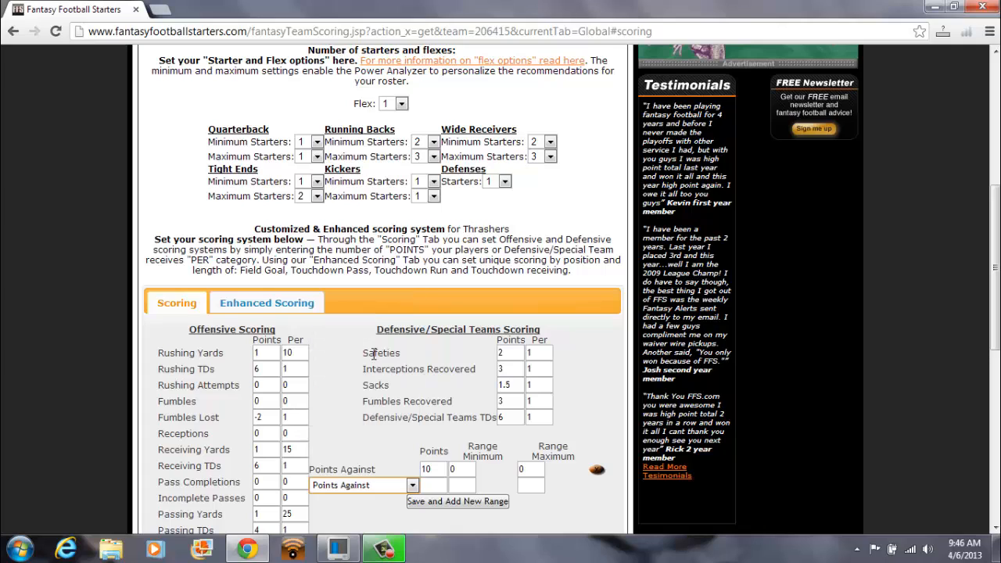
pyautogui.click(433, 486)
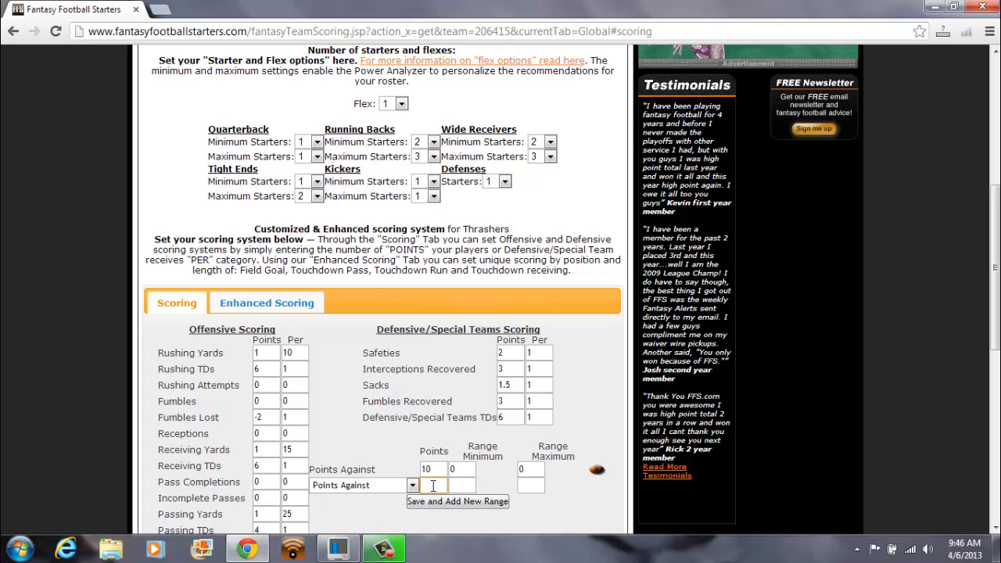
pyautogui.write('5')
pyautogui.press('Tab')
pyautogui.write('1')
pyautogui.press('Tab')
pyautogui.write('7')
pyautogui.click(450, 507)
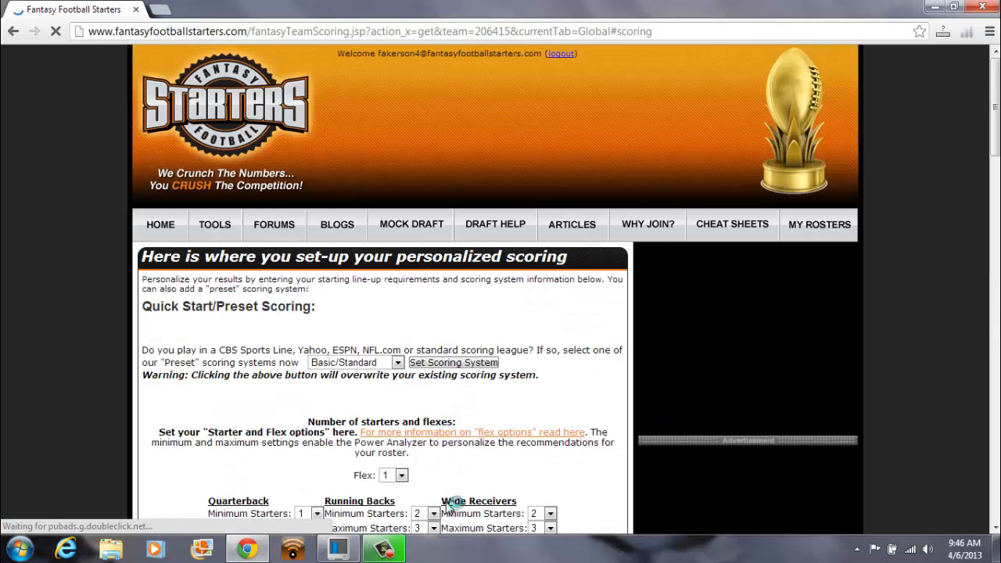
# Add and save a Points Against range worth 3 points with a minimum of 8 and a maximum of 13.
pyautogui.scroll(-3, 477, 385)
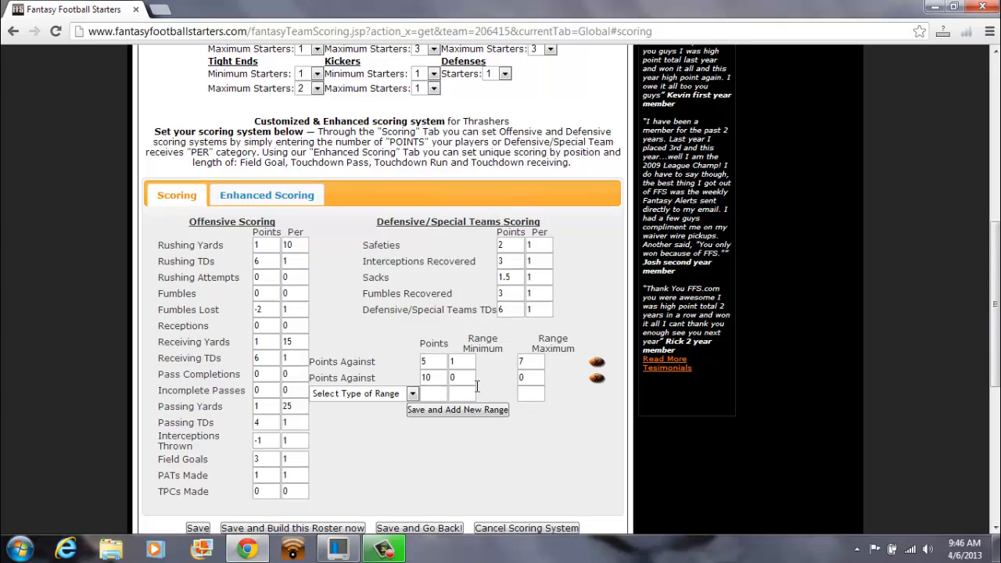
pyautogui.click(412, 393)
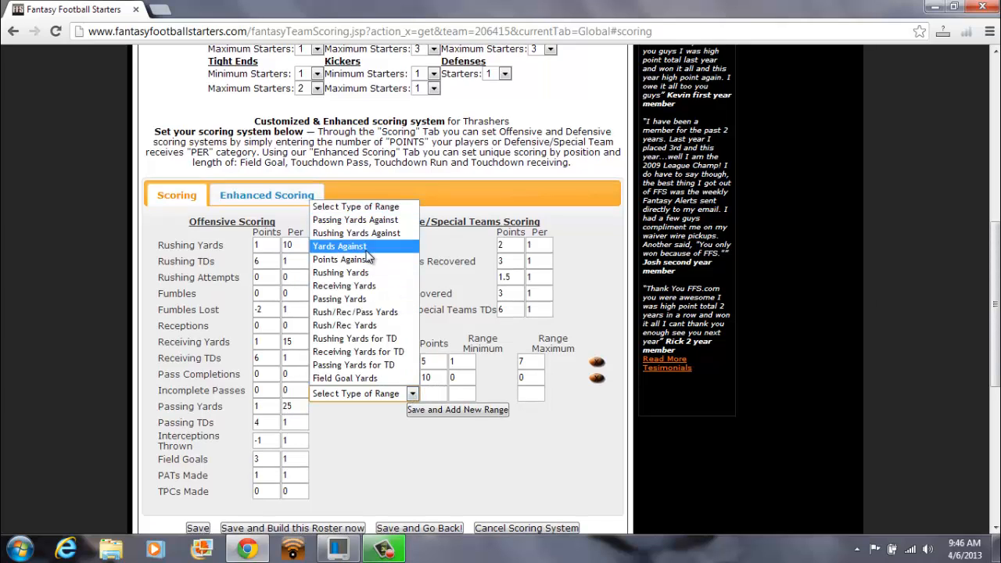
pyautogui.click(364, 263)
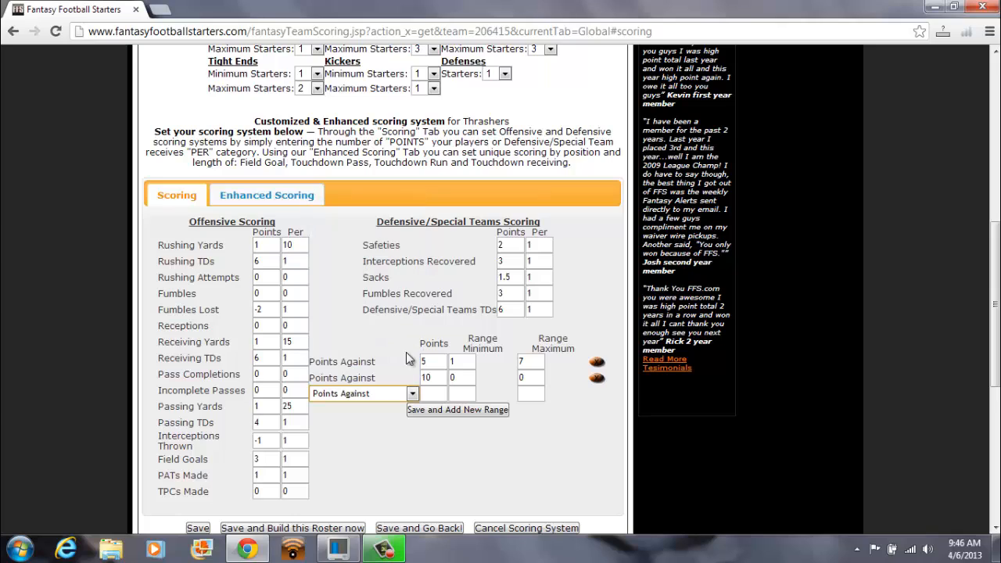
pyautogui.click(438, 393)
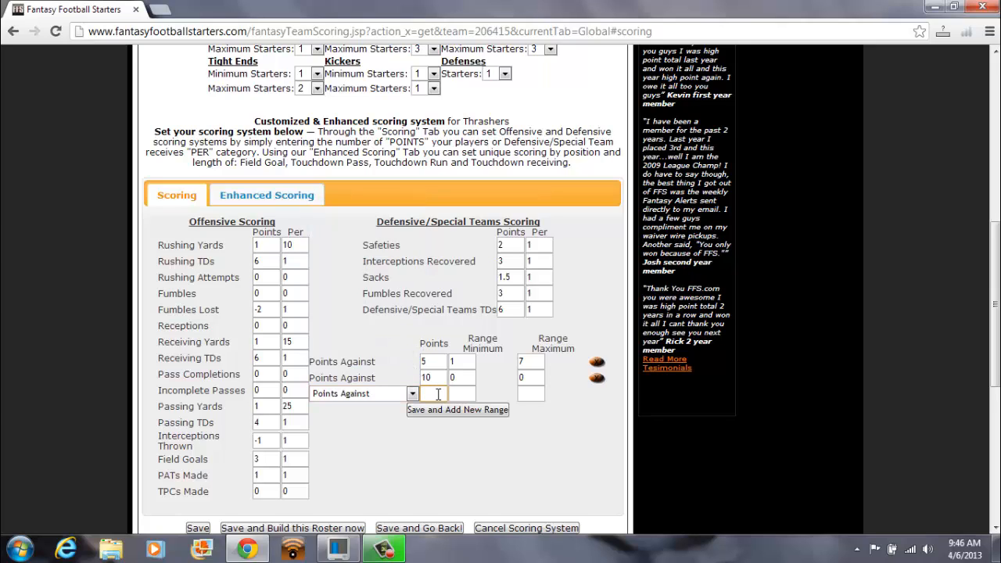
pyautogui.write('3')
pyautogui.press('Tab')
pyautogui.write('8')
pyautogui.press('Tab')
pyautogui.write('13')
pyautogui.click(472, 413)
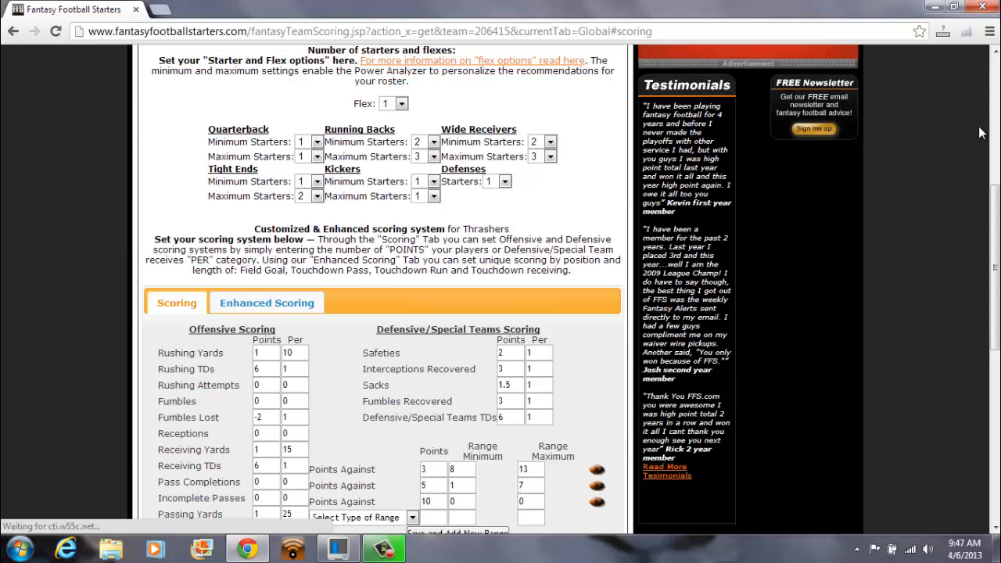
# Add and save a Points Against range worth -3 points with a minimum of 24 and a maximum of 31.
pyautogui.moveTo(996, 205); pyautogui.dragTo(996, 285)
pyautogui.click(413, 305)
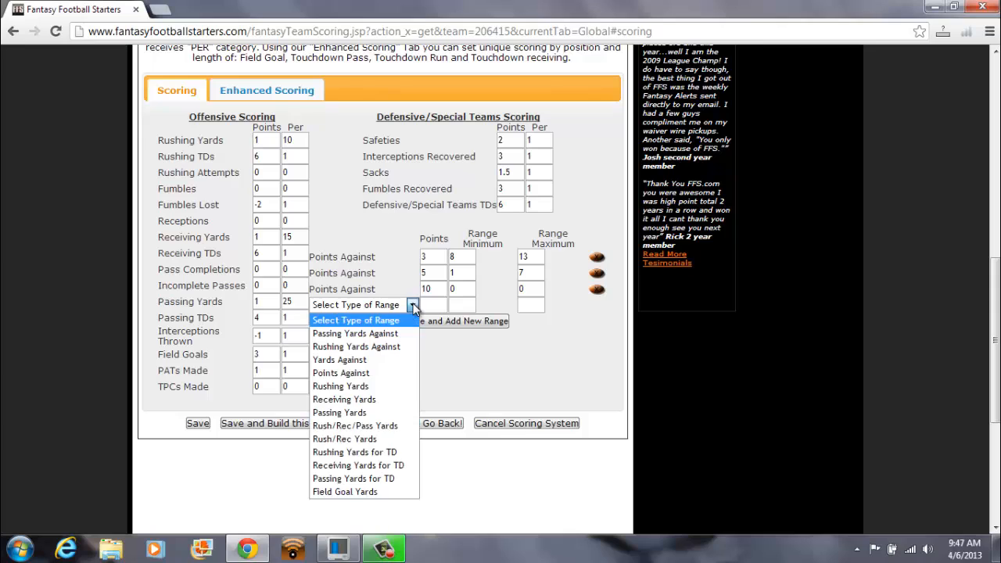
pyautogui.click(366, 374)
pyautogui.click(430, 303)
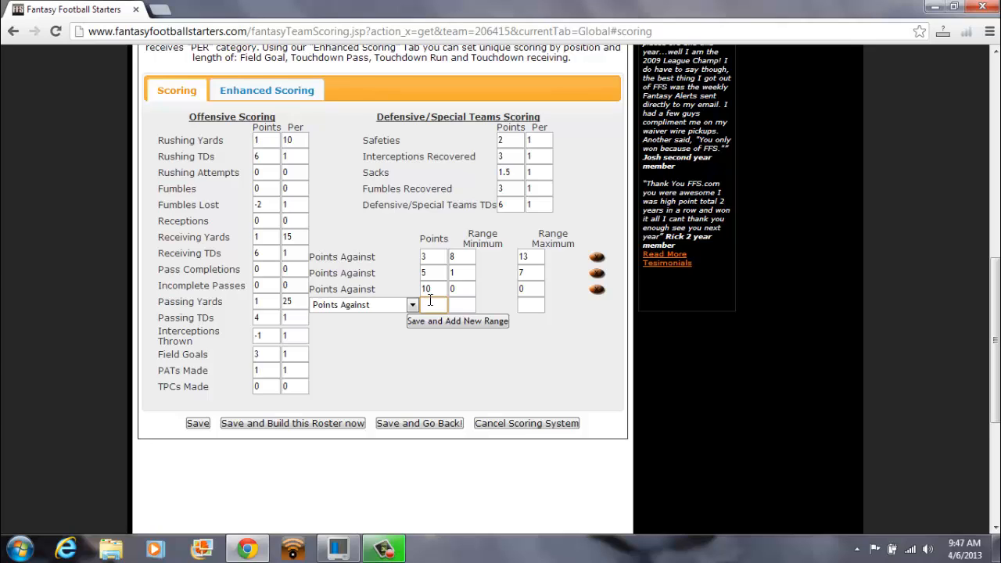
pyautogui.write('-3')
pyautogui.press('Tab')
pyautogui.write('24')
pyautogui.press('Tab')
pyautogui.write('31')
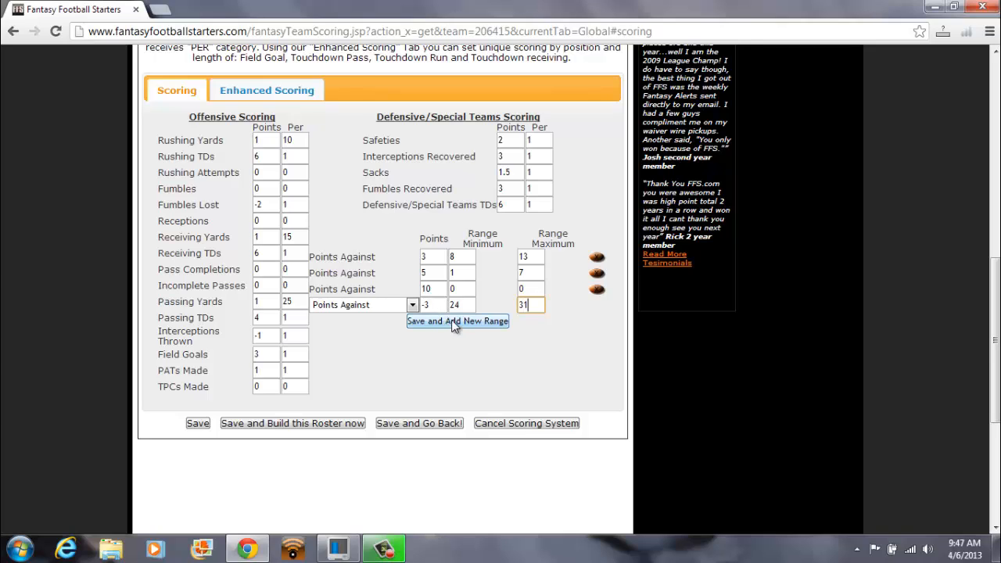
pyautogui.click(454, 322)
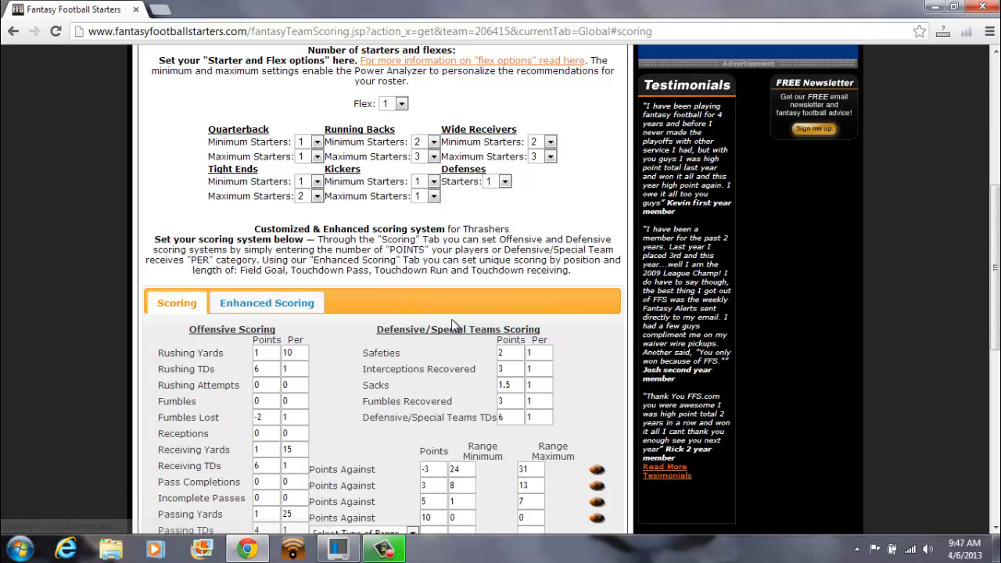
# Add and save a Points Against range worth -7 points with a minimum of 32 and a maximum of 99.
pyautogui.scroll(-3, 995, 528)
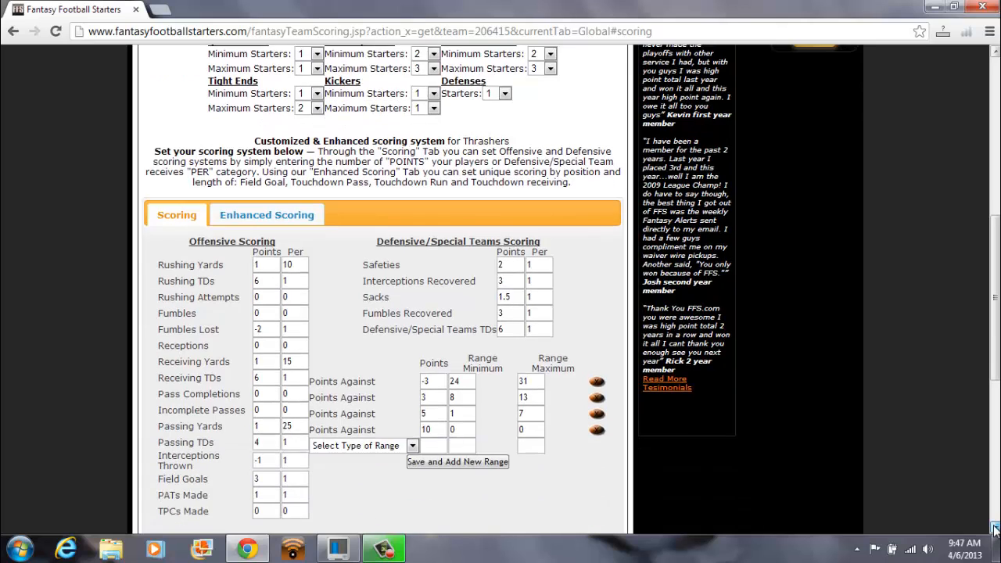
pyautogui.click(410, 446)
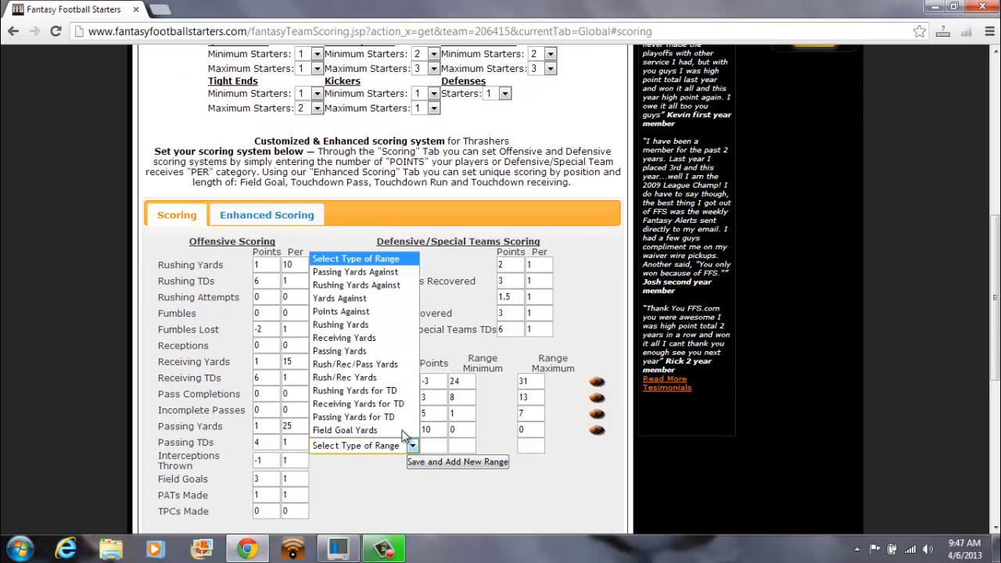
pyautogui.click(341, 311)
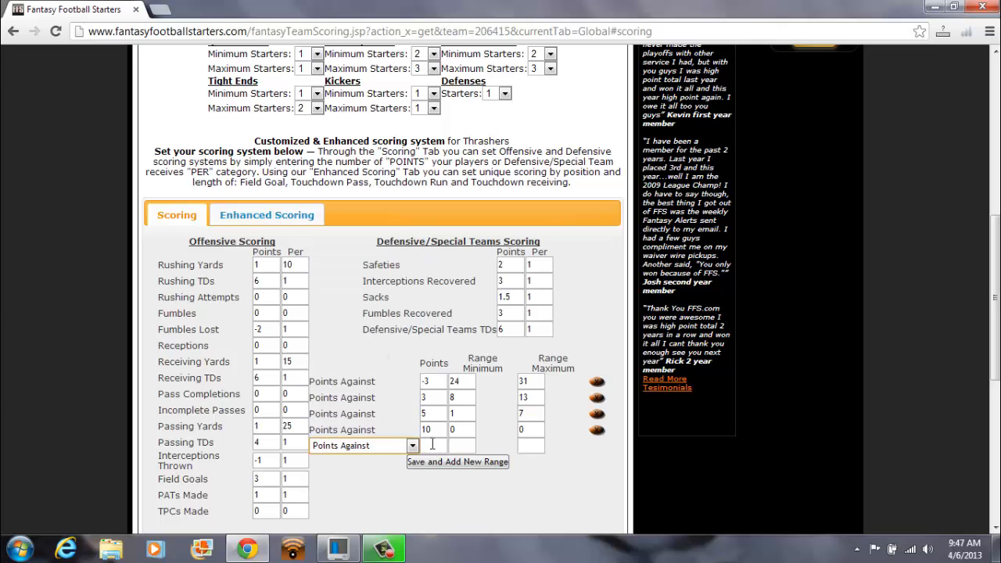
pyautogui.click(432, 444)
pyautogui.write('-7')
pyautogui.press('Tab')
pyautogui.write('32')
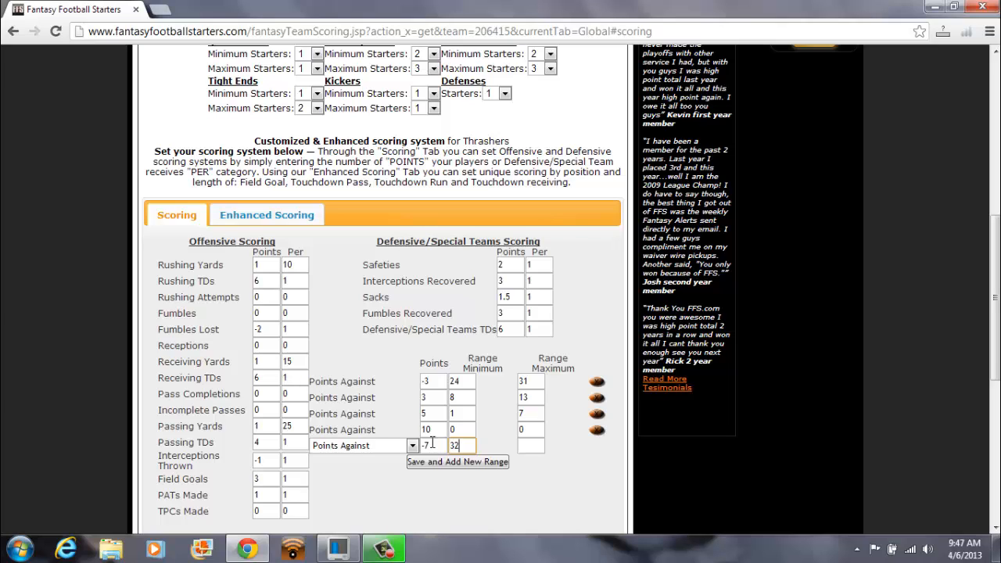
pyautogui.press('Tab')
pyautogui.write('99')
pyautogui.click(472, 463)
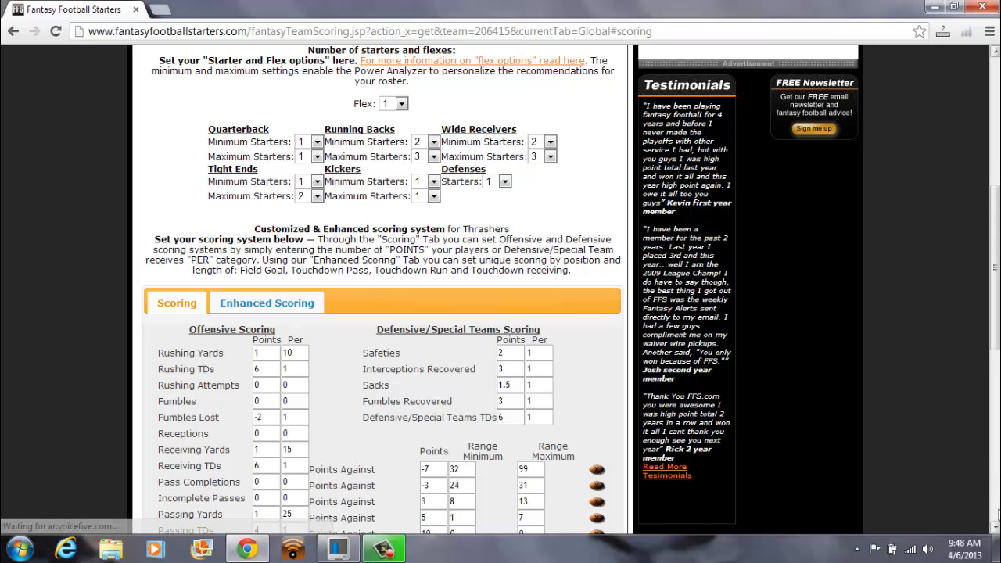
# Delete the -7 point Points Against range from the defensive scoring ranges.
pyautogui.scroll(-2, 383, 290)
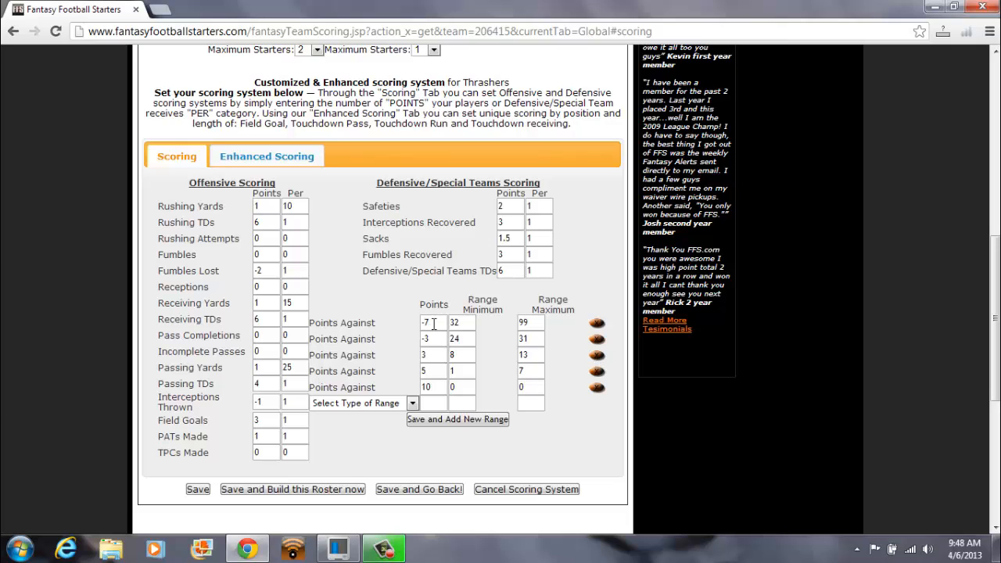
pyautogui.click(596, 326)
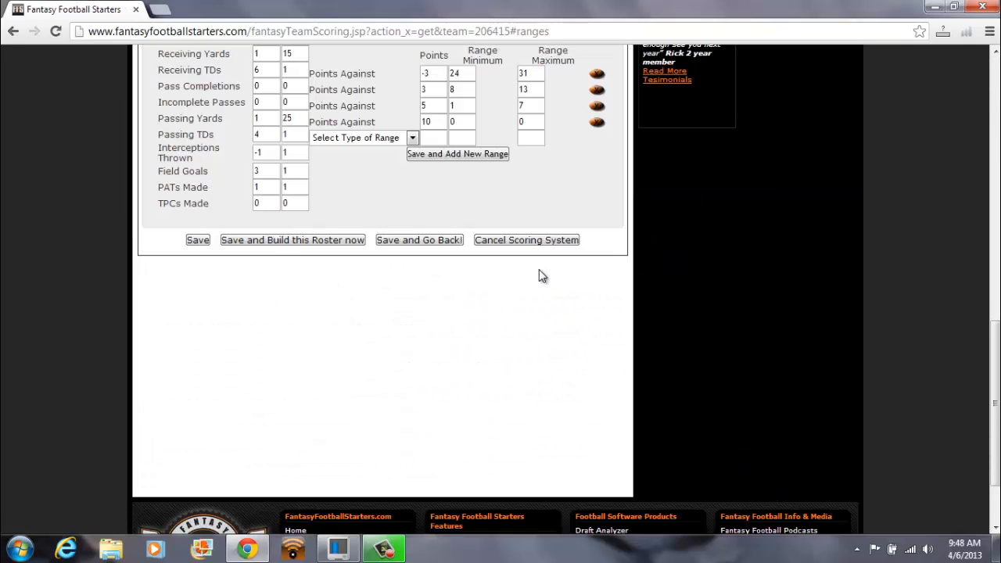
# Add and save a Points Against range worth -10 points with a minimum of 32 and a maximum of 99.
pyautogui.click(413, 137)
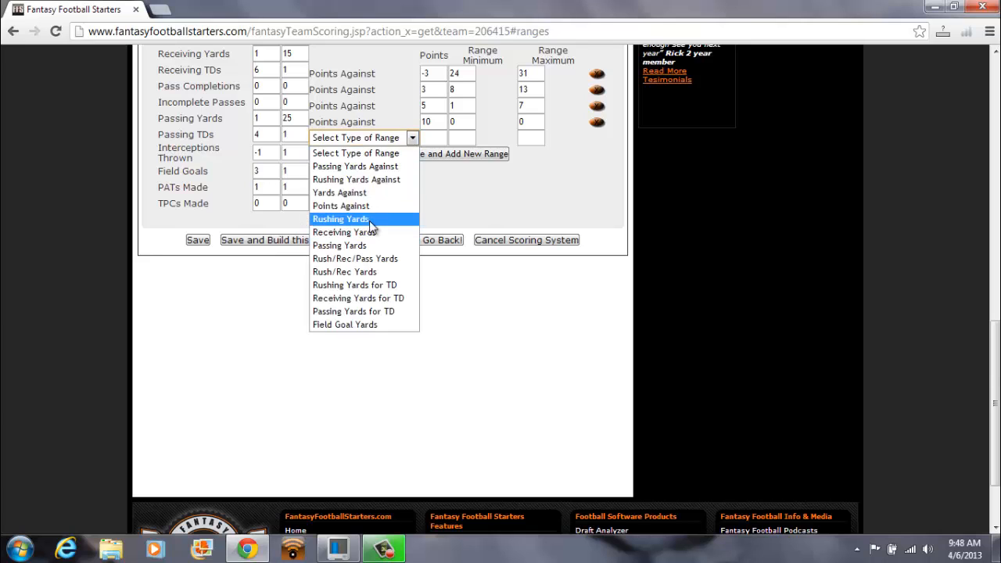
pyautogui.click(341, 206)
pyautogui.click(426, 138)
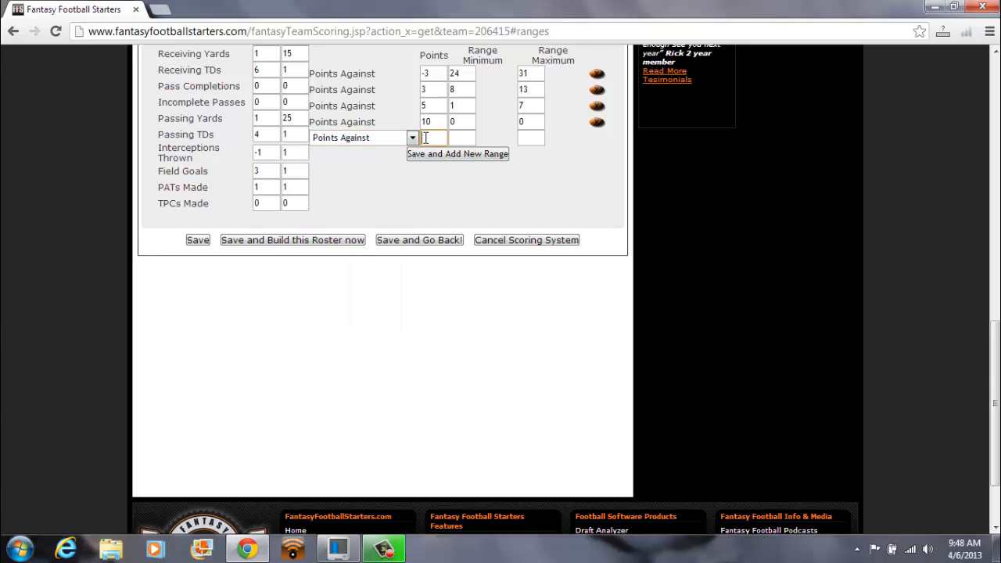
pyautogui.write('-10')
pyautogui.press('Tab')
pyautogui.write('32')
pyautogui.press('Tab')
pyautogui.write('99')
pyautogui.click(463, 155)
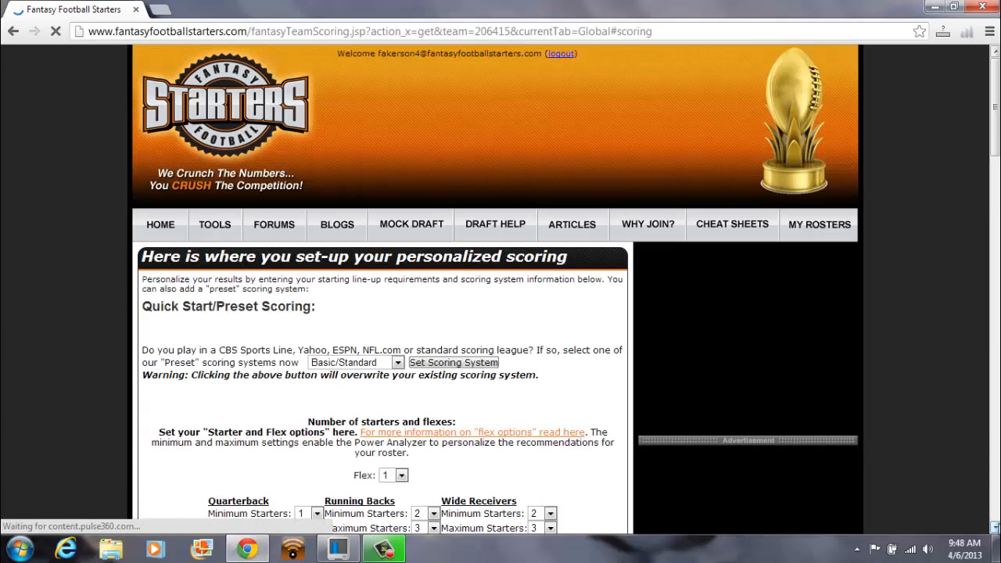
# Save the customized scoring system for the Thrashers team.
pyautogui.scroll(-2, 995, 528)
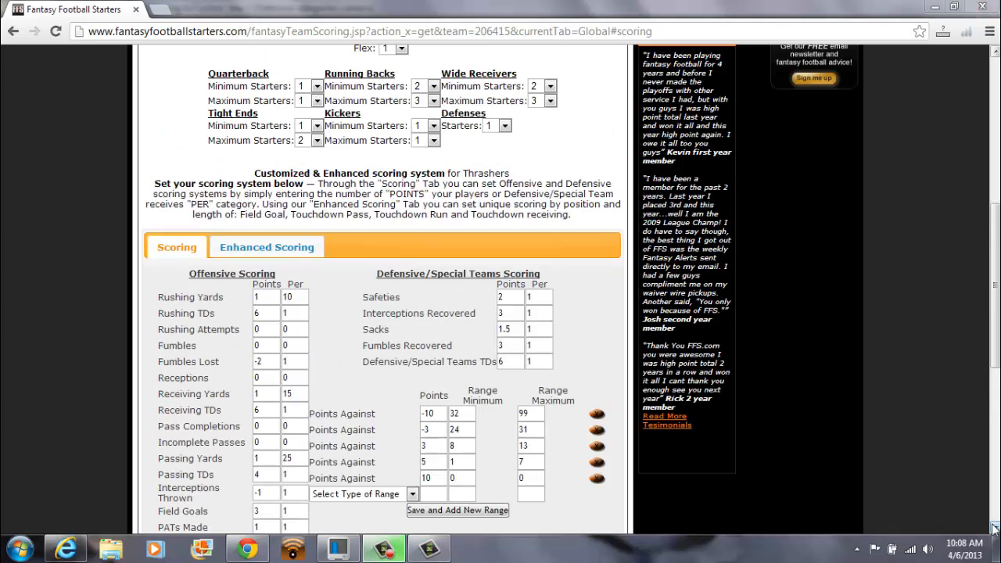
pyautogui.scroll(-2, 993, 528)
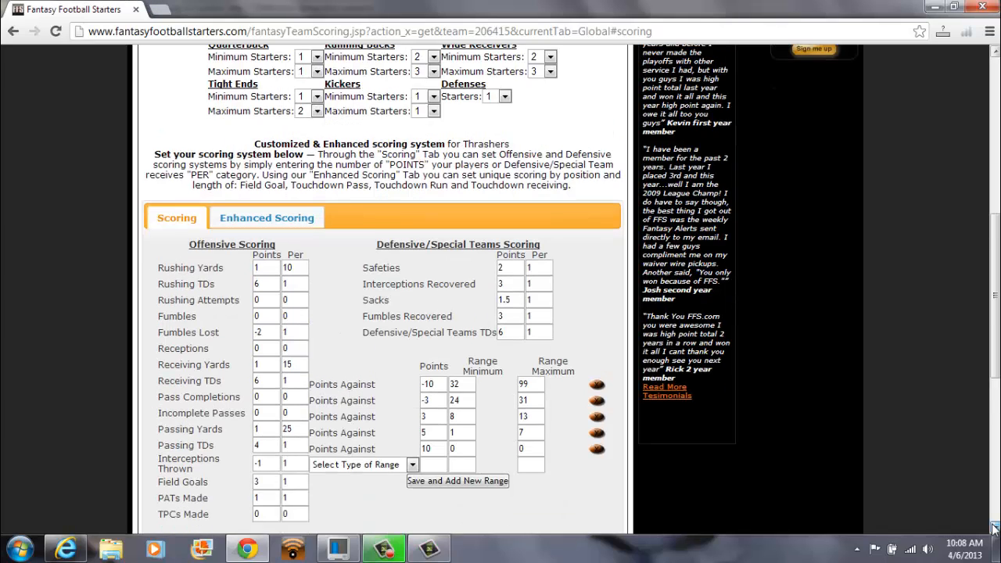
pyautogui.scroll(-1, 993, 529)
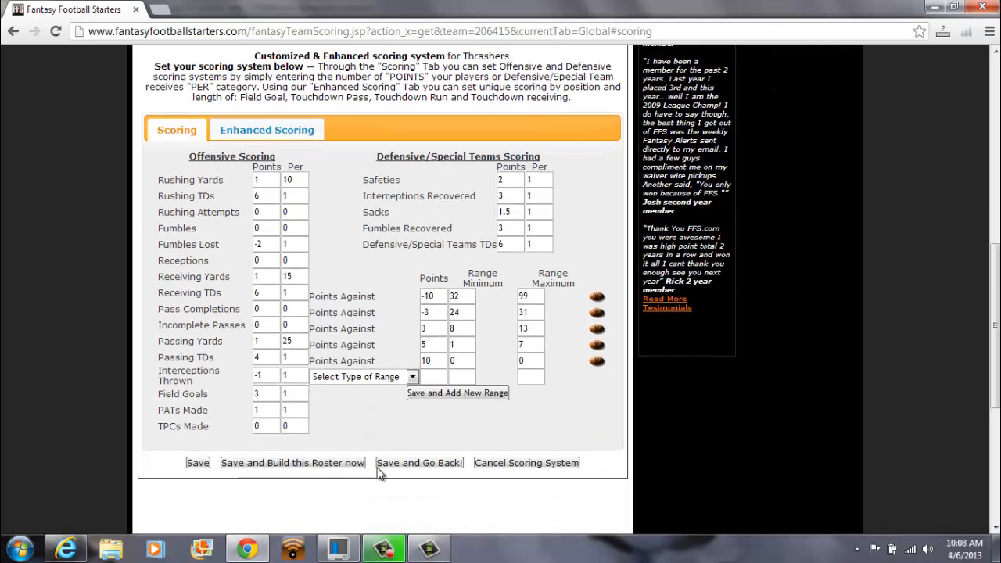
pyautogui.click(198, 463)
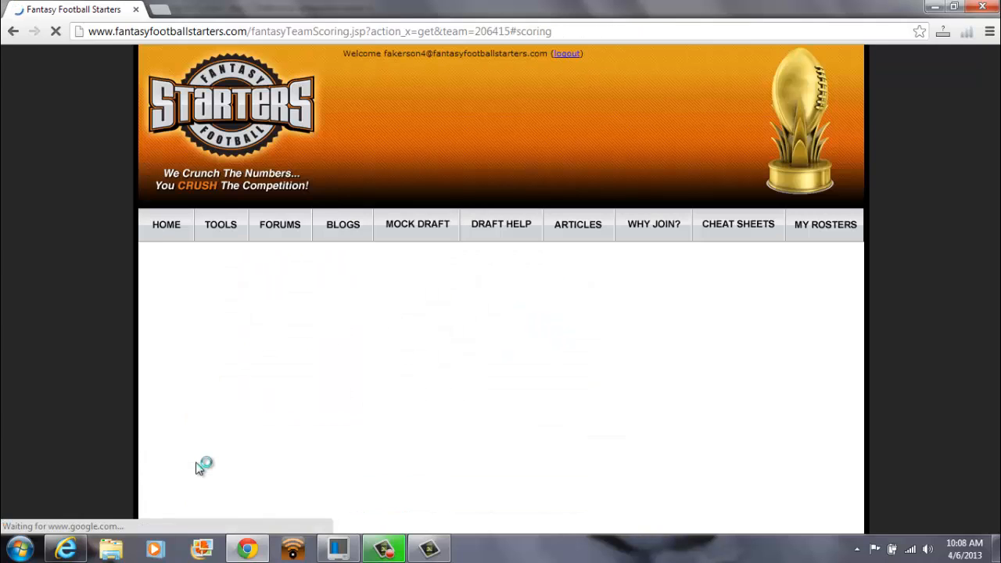